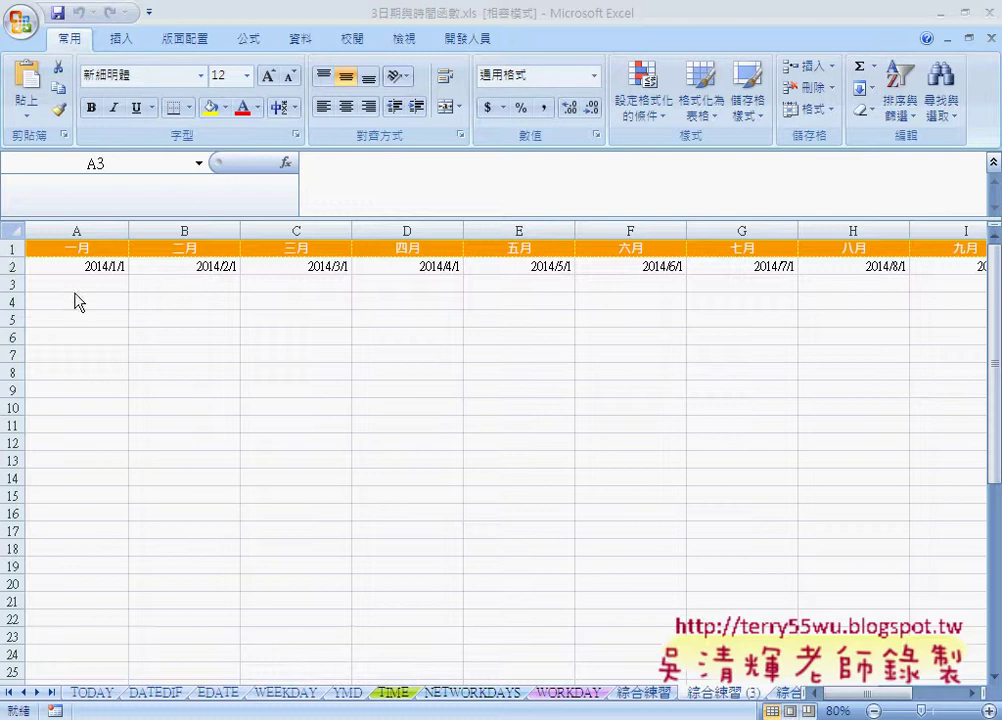
Check the starting month date in cell A2 and the empty cell A3 below it
{"action": "left_click", "coordinate": [89, 285]}
{"action": "left_click", "coordinate": [89, 267]}
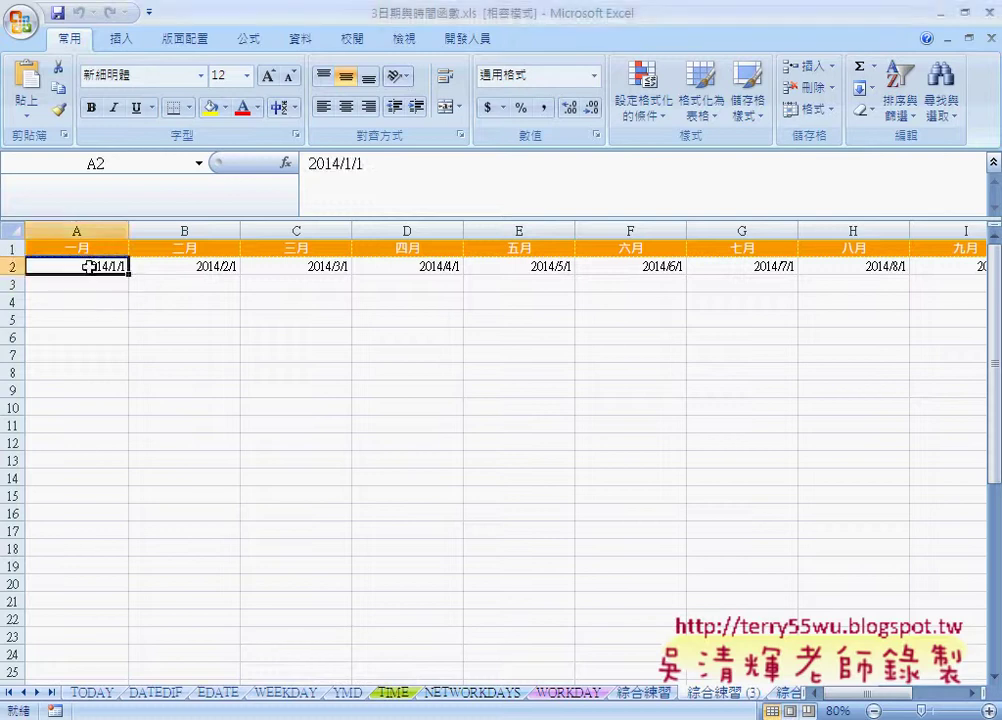
{"action": "left_click", "coordinate": [89, 286]}
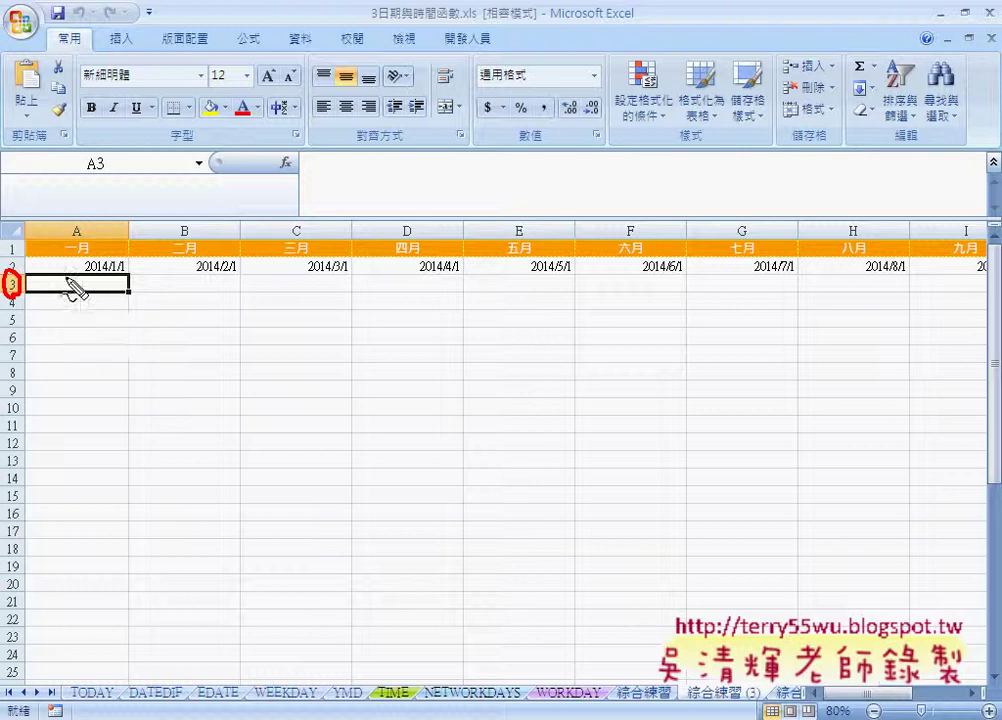
Annotate arrows across columns A–C, clear them, and switch to the code image preview
{"action": "mouse_move", "coordinate": [64, 287]}
{"action": "left_mouse_down"}
{"action": "mouse_move", "coordinate": [245, 280]}
{"action": "mouse_move", "coordinate": [232, 293]}
{"action": "left_mouse_up"}
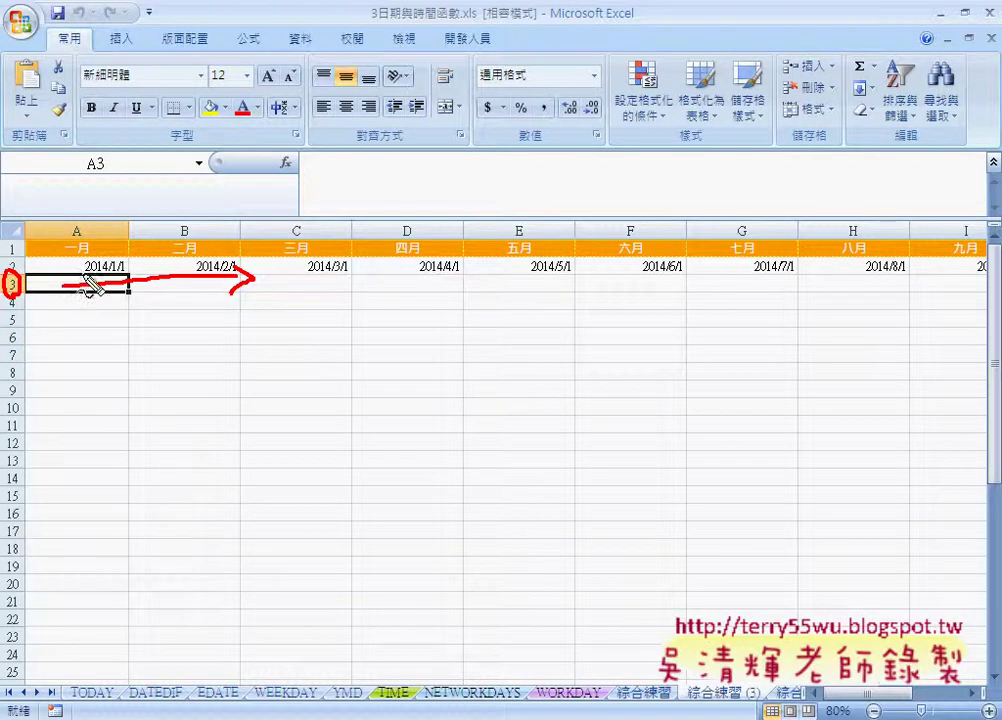
{"action": "mouse_move", "coordinate": [80, 272]}
{"action": "left_mouse_down"}
{"action": "mouse_move", "coordinate": [80, 390]}
{"action": "mouse_move", "coordinate": [68, 372]}
{"action": "mouse_move", "coordinate": [96, 366]}
{"action": "left_mouse_up"}
{"action": "mouse_move", "coordinate": [193, 283]}
{"action": "left_mouse_down"}
{"action": "mouse_move", "coordinate": [195, 376]}
{"action": "mouse_move", "coordinate": [185, 366]}
{"action": "mouse_move", "coordinate": [212, 367]}
{"action": "left_mouse_up"}
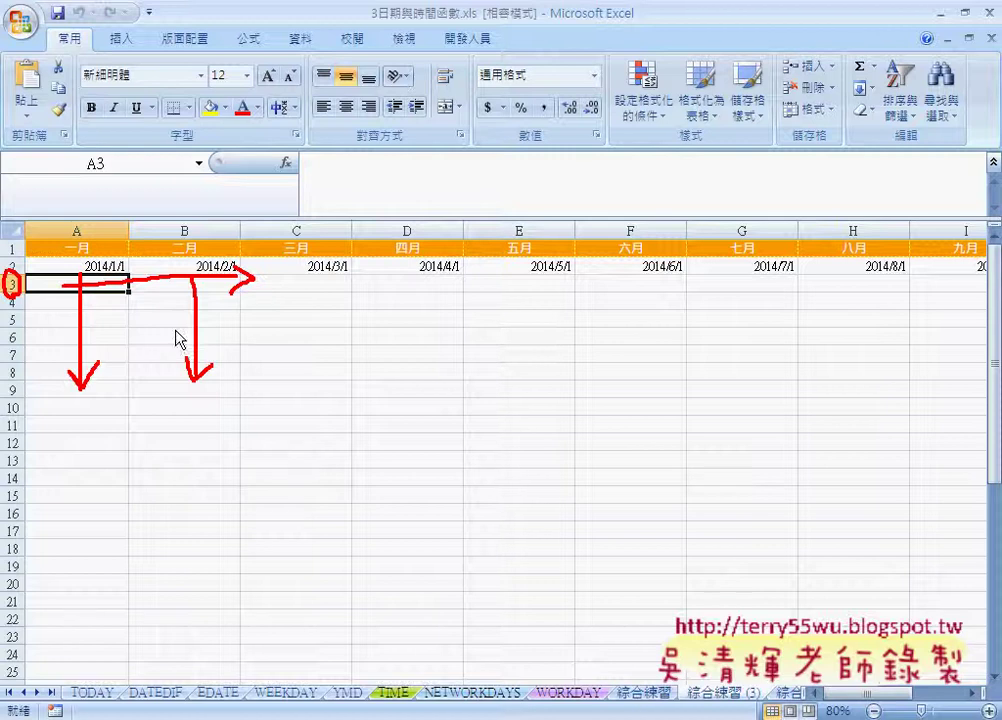
{"action": "key", "text": "Escape"}
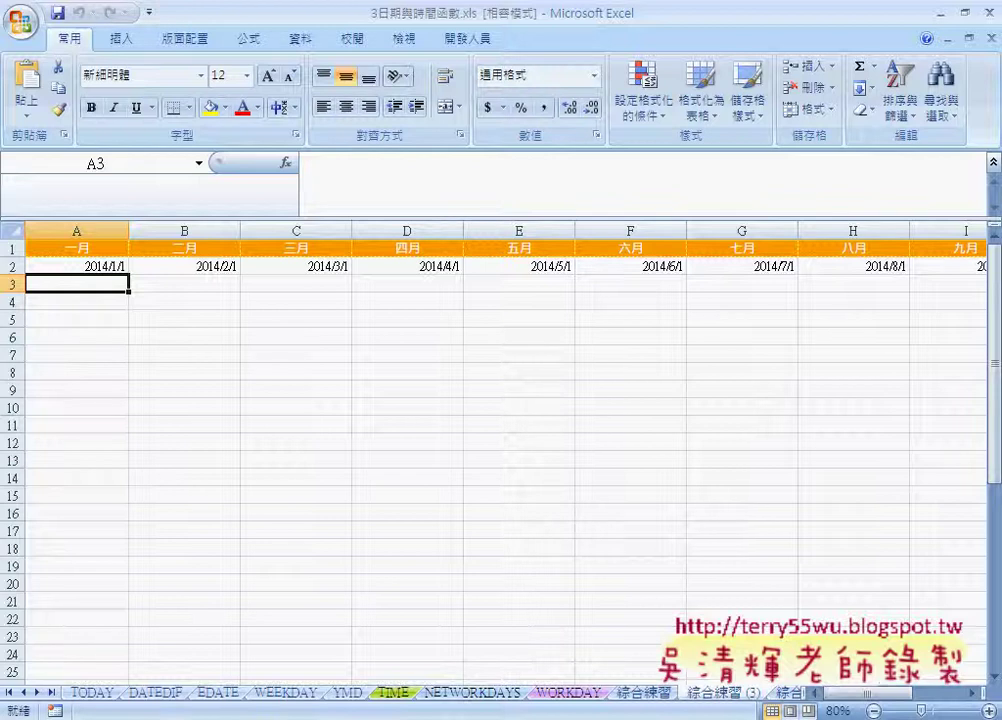
{"action": "key", "text": "alt+Tab"}
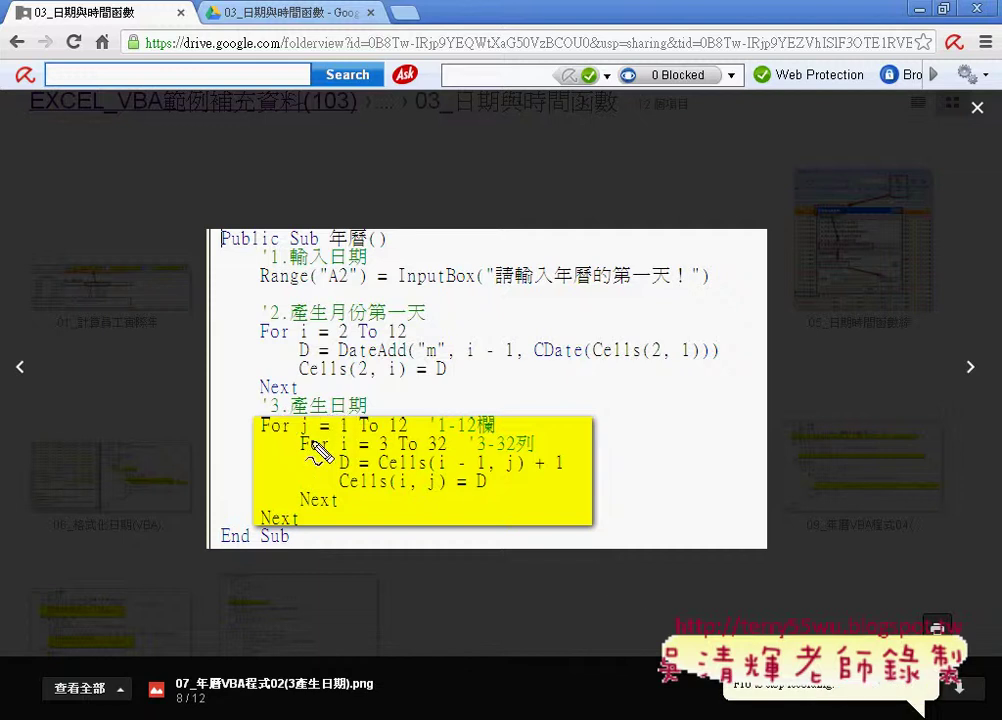
Circle the j and i loop variables in the code, clear the marks, and list Excel windows
{"action": "left_click_drag", "start_coordinate": [312, 418], "coordinate": [305, 437]}
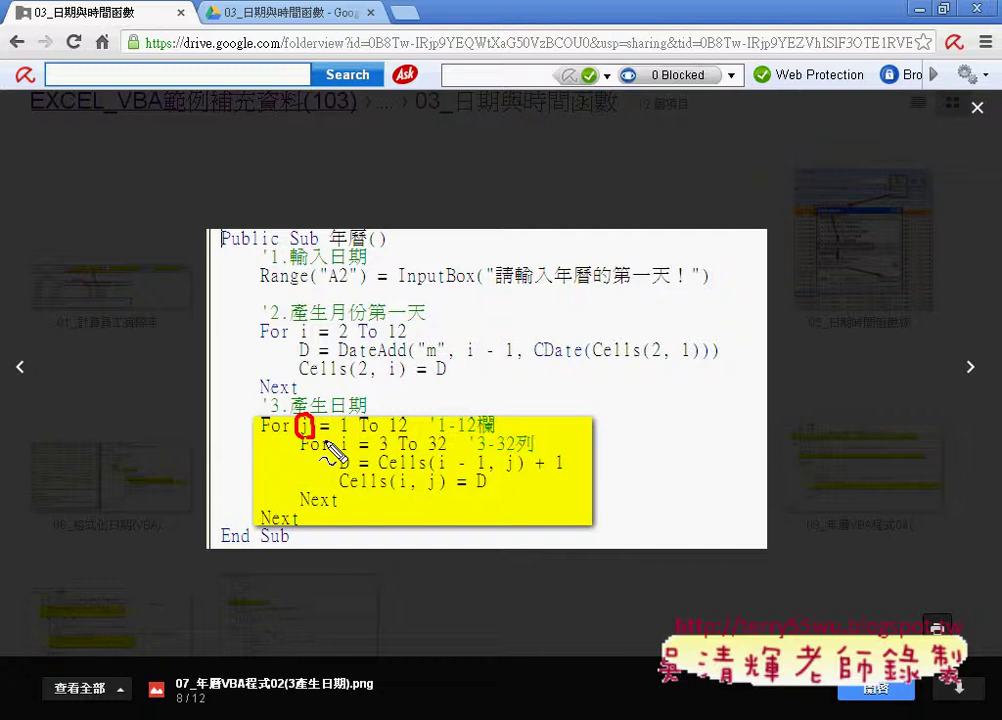
{"action": "mouse_move", "coordinate": [343, 437]}
{"action": "left_mouse_down"}
{"action": "mouse_move", "coordinate": [366, 470]}
{"action": "mouse_move", "coordinate": [390, 453]}
{"action": "mouse_move", "coordinate": [448, 452]}
{"action": "left_mouse_up"}
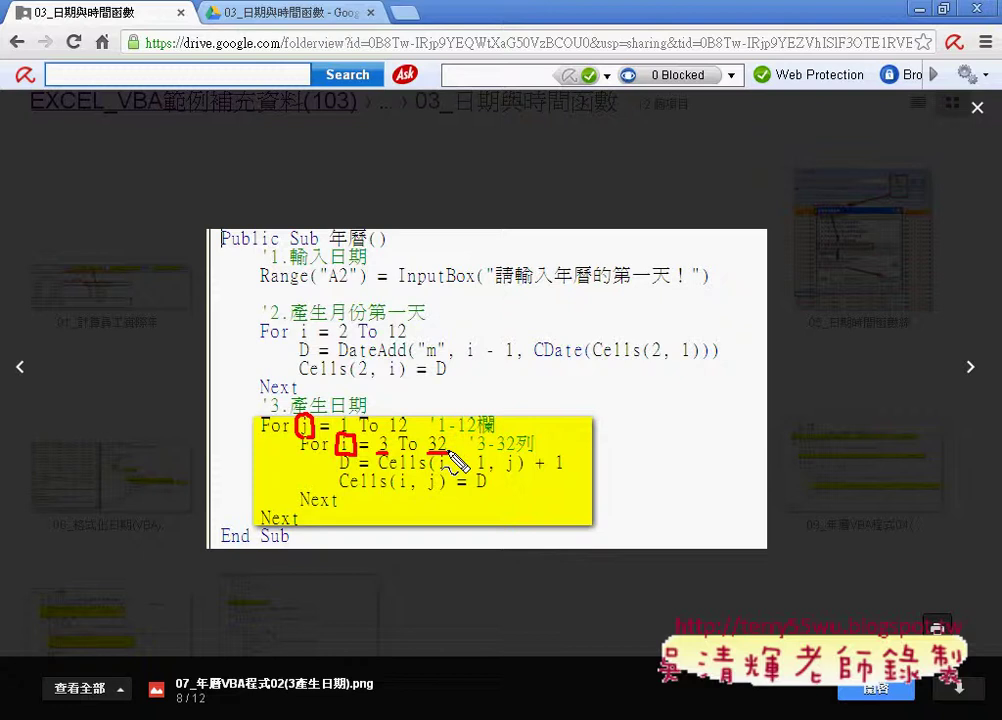
{"action": "key", "text": "Escape"}
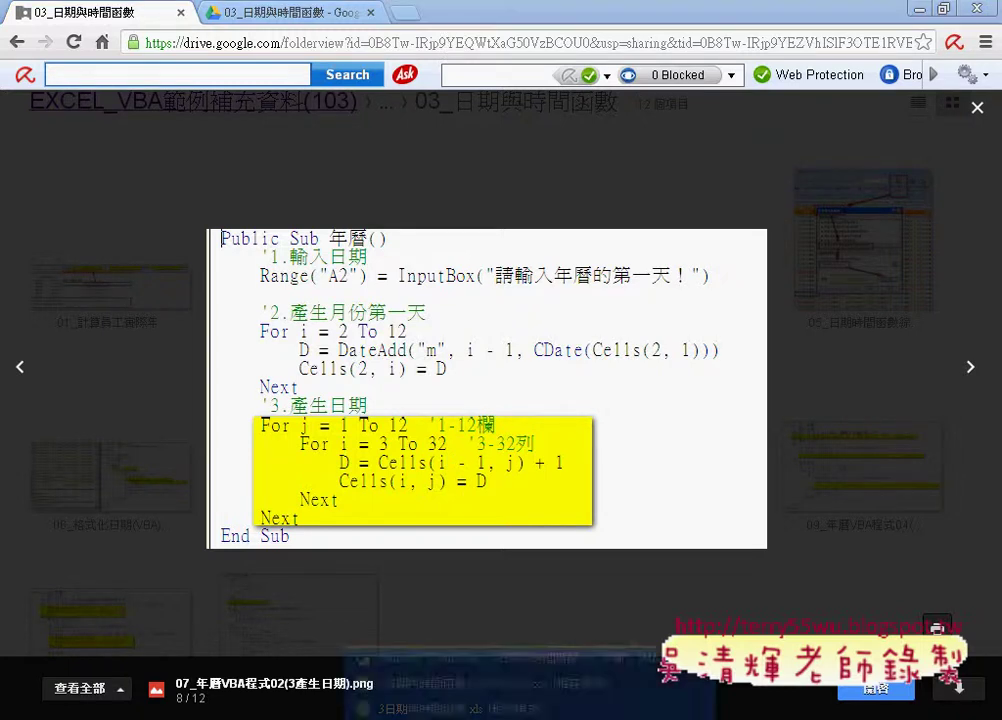
{"action": "left_click", "coordinate": [432, 715]}
Bring the calendar workbook forward and point out date cell A2 and empty cell A3
{"action": "left_click", "coordinate": [432, 709]}
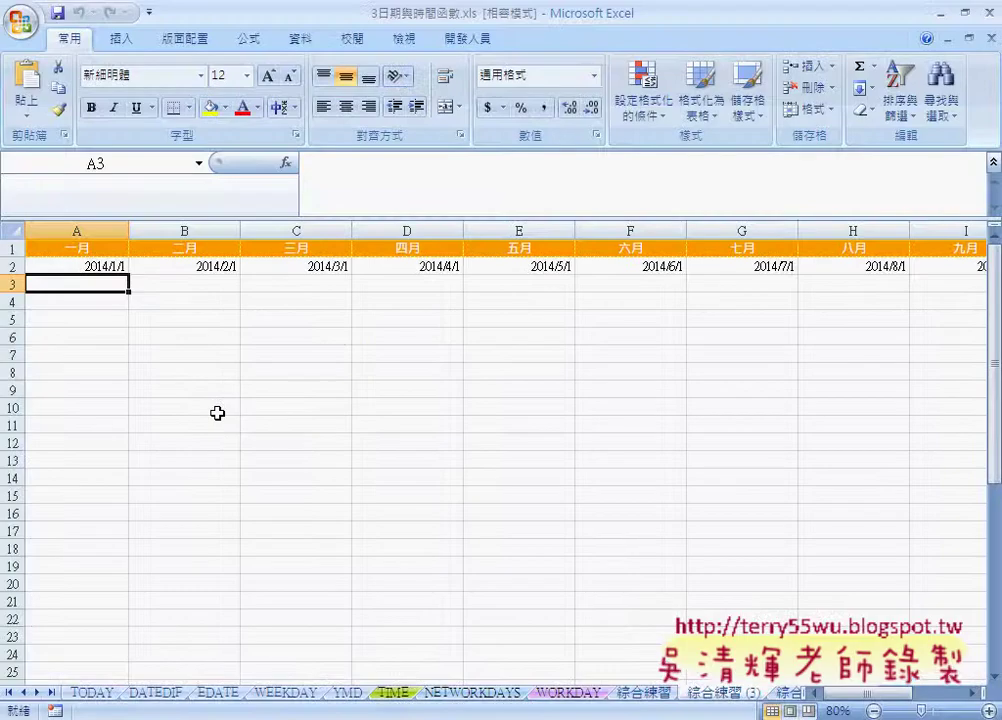
{"action": "left_click", "coordinate": [85, 264]}
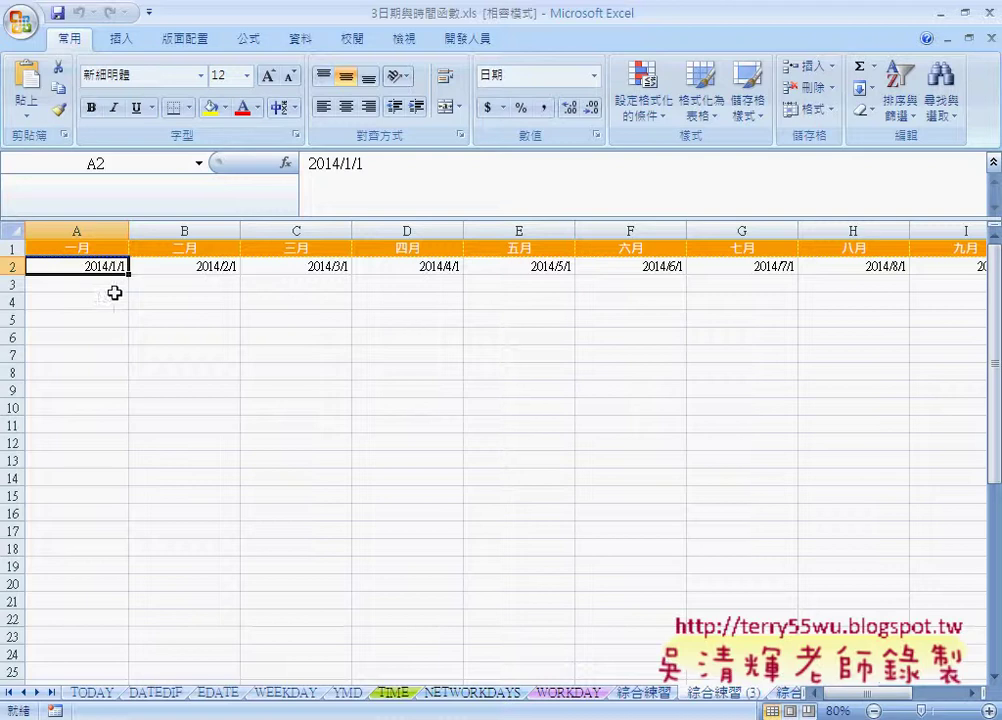
{"action": "left_click", "coordinate": [111, 284]}
{"action": "left_click", "coordinate": [100, 266]}
{"action": "left_click", "coordinate": [94, 283]}
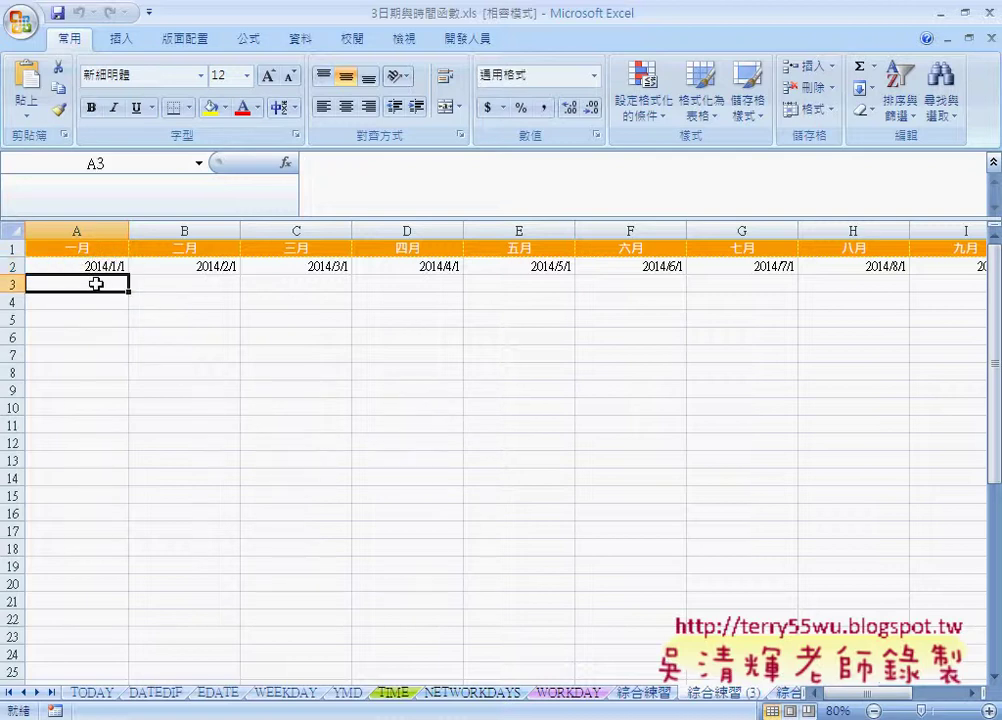
Highlight rows 2–3 and column A, return to A3, then minimize Excel
{"action": "left_click", "coordinate": [7, 284]}
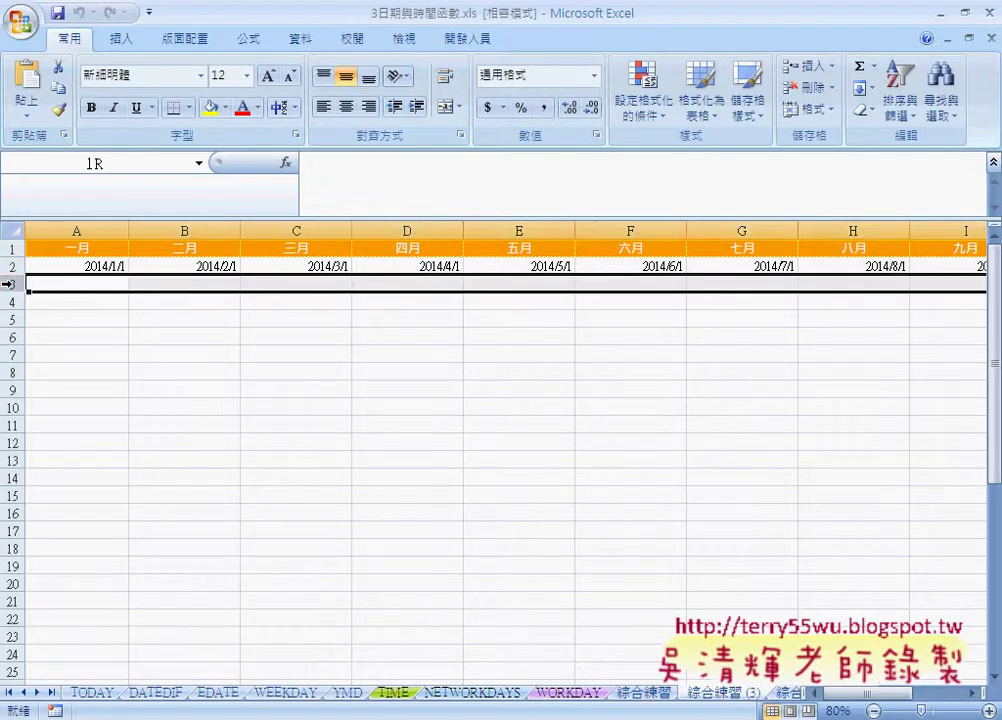
{"action": "left_click", "coordinate": [7, 267]}
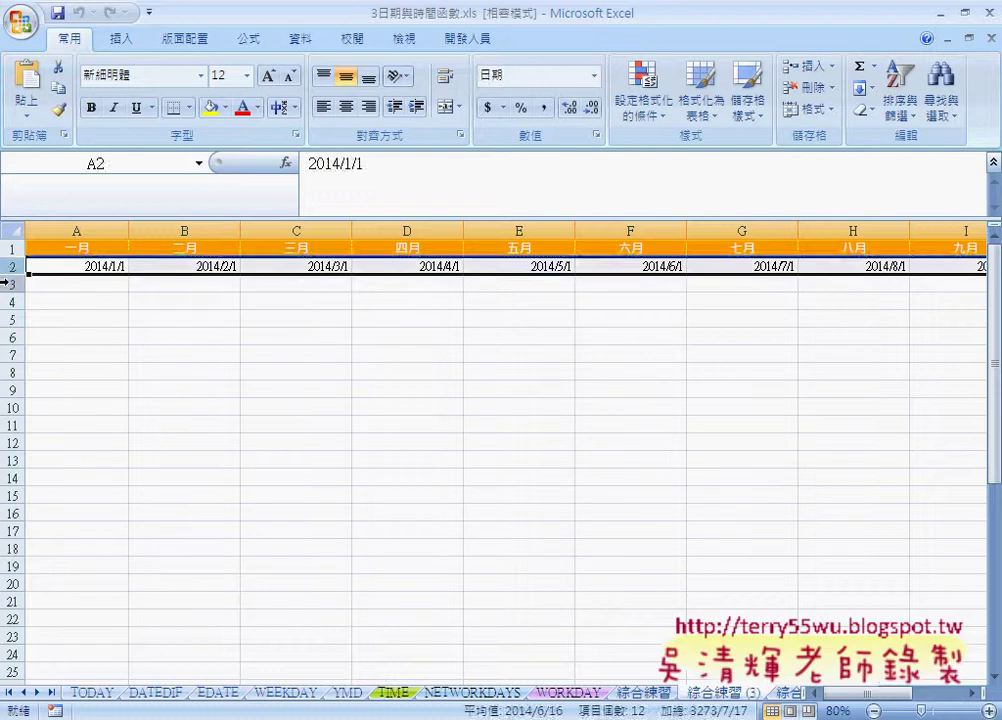
{"action": "left_click", "coordinate": [7, 284]}
{"action": "left_click", "coordinate": [7, 267]}
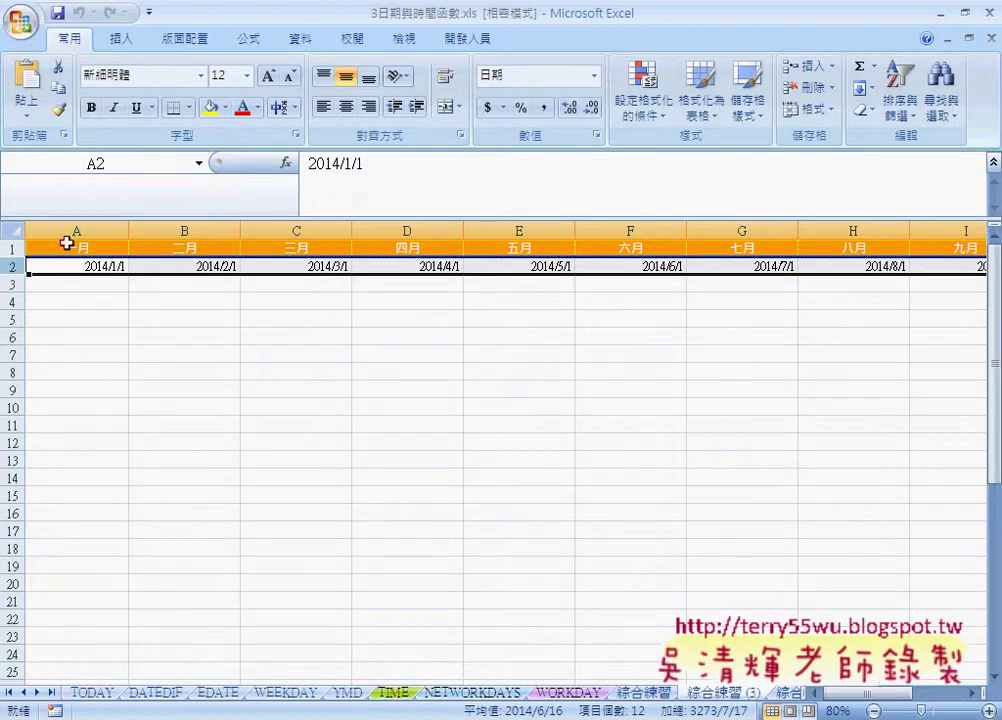
{"action": "left_click", "coordinate": [78, 228]}
{"action": "left_click", "coordinate": [80, 283]}
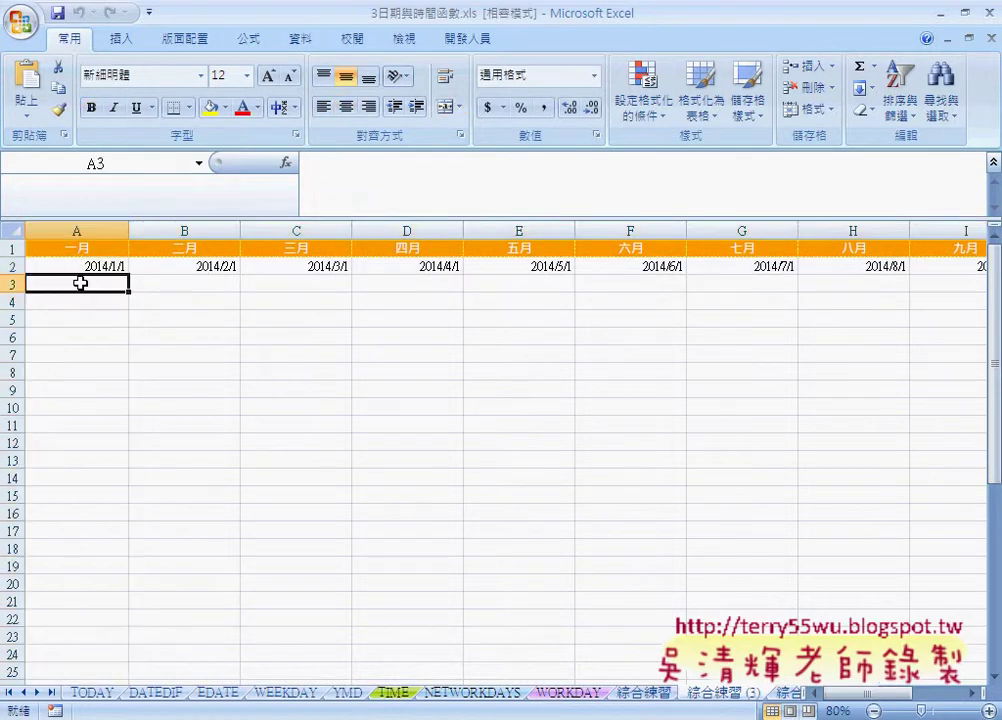
{"action": "left_click", "coordinate": [935, 12]}
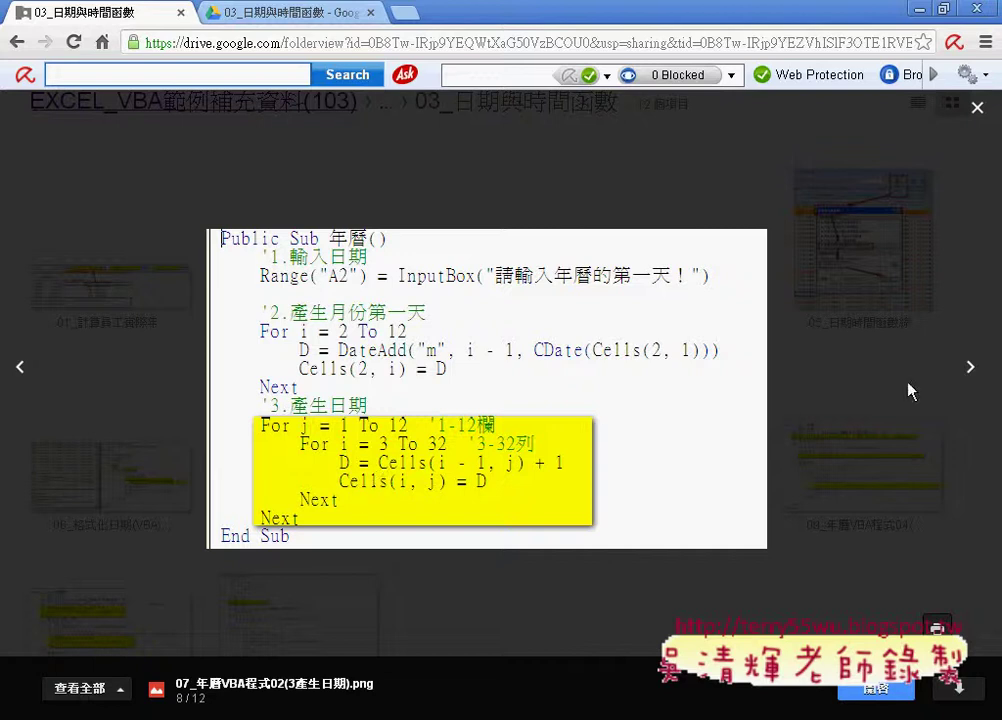
Step through the code images to 08_年曆VBA程式03(判斷月份).png, image 9/12
{"action": "left_click", "coordinate": [971, 369]}
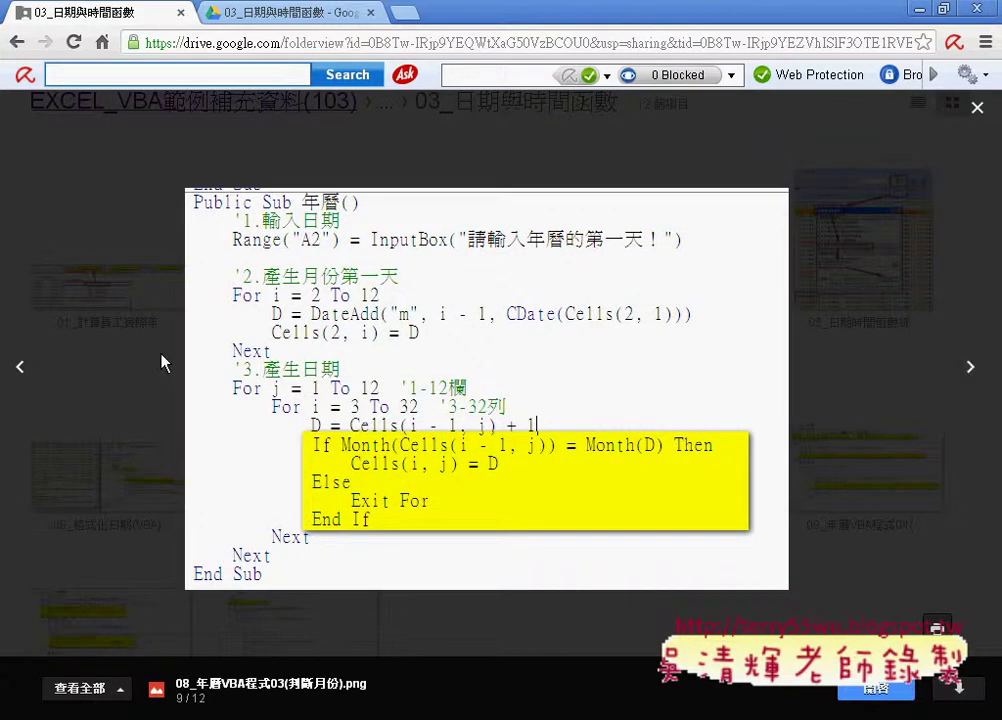
{"action": "left_click", "coordinate": [17, 370]}
{"action": "left_click", "coordinate": [17, 370]}
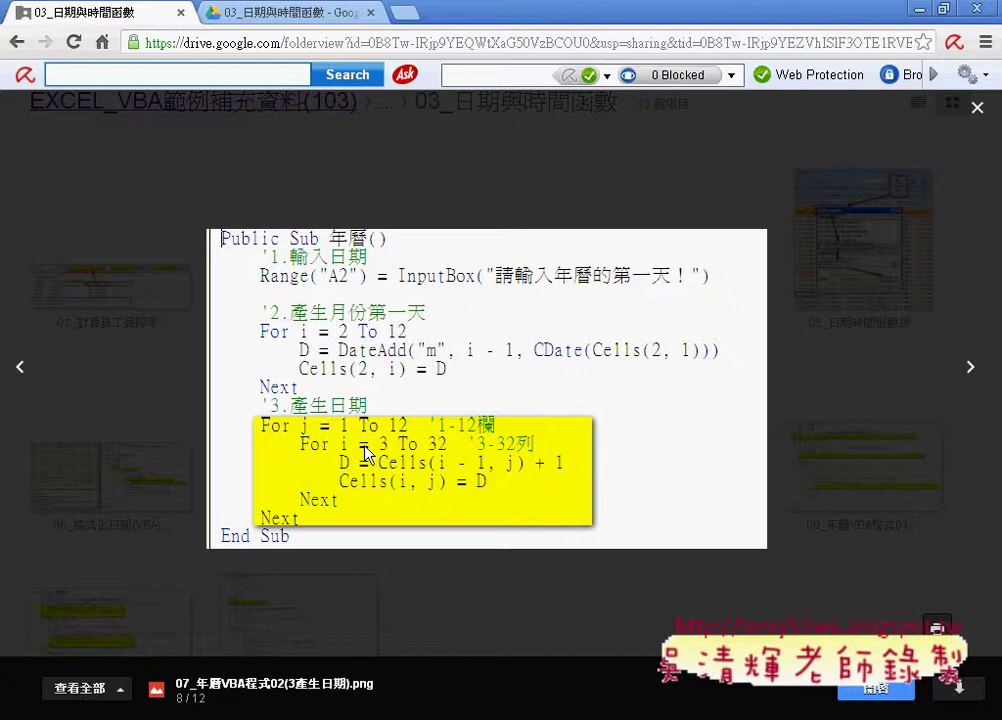
{"action": "left_click", "coordinate": [970, 370]}
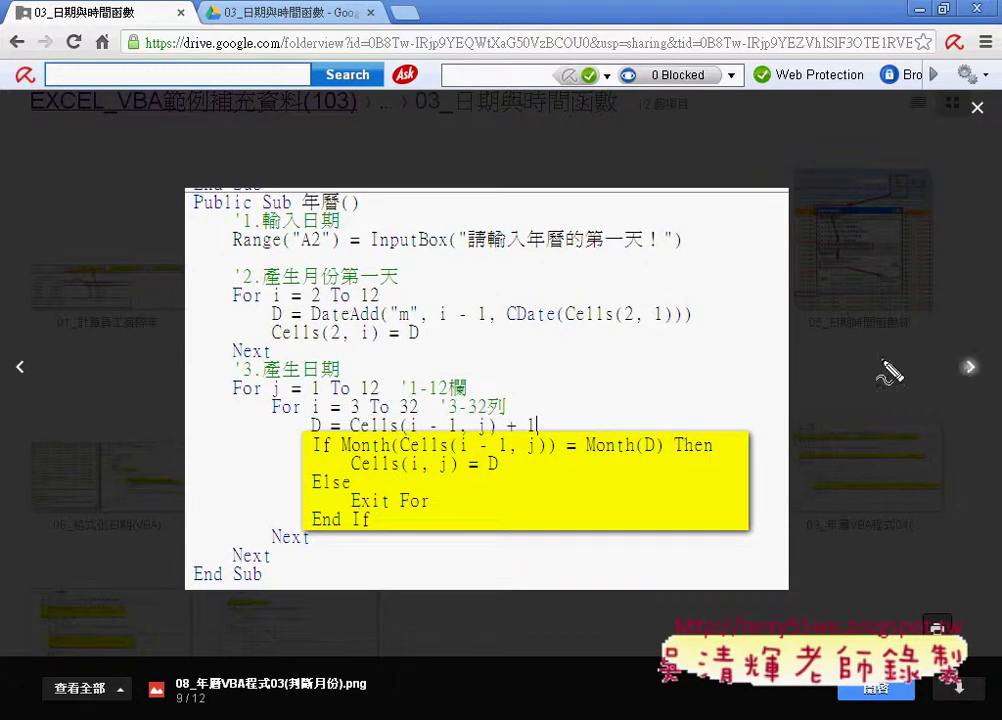
Circle If, Then, Else and End If in the month-check code
{"action": "left_click_drag", "start_coordinate": [322, 438], "coordinate": [320, 437]}
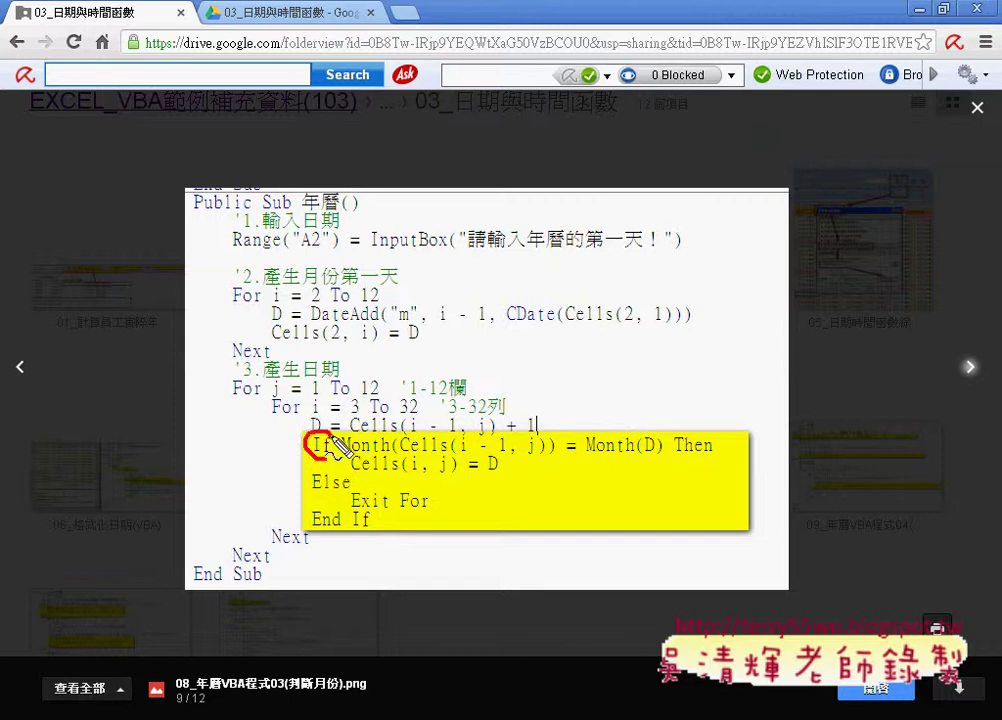
{"action": "mouse_move", "coordinate": [707, 458]}
{"action": "left_mouse_down"}
{"action": "mouse_move", "coordinate": [677, 458]}
{"action": "mouse_move", "coordinate": [716, 445]}
{"action": "left_mouse_up"}
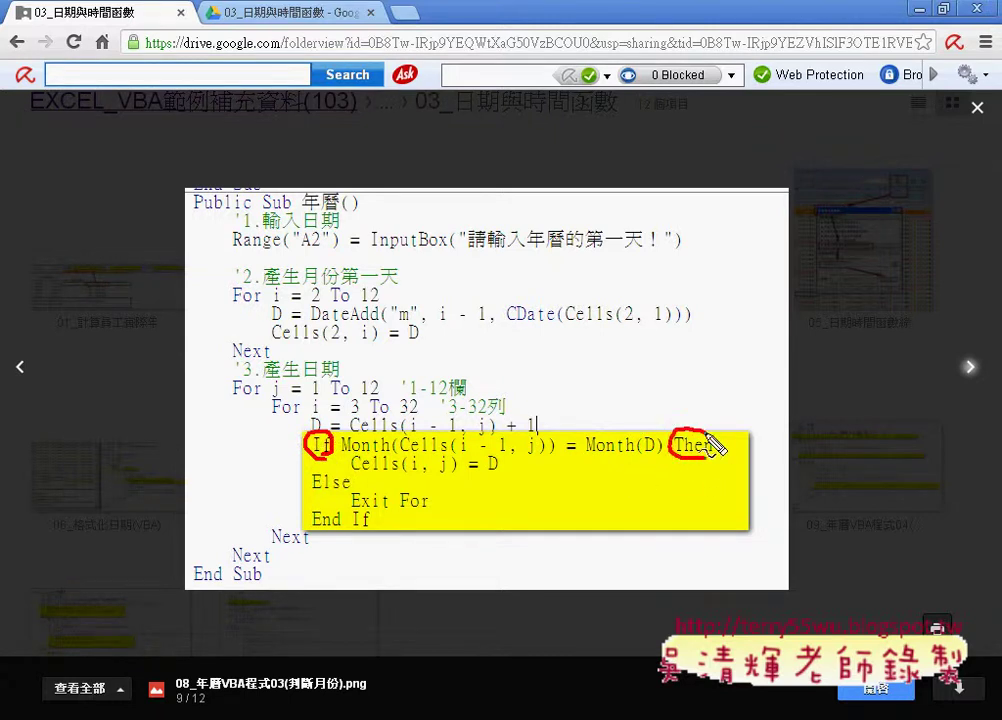
{"action": "mouse_move", "coordinate": [350, 479]}
{"action": "left_mouse_down"}
{"action": "mouse_move", "coordinate": [308, 490]}
{"action": "mouse_move", "coordinate": [368, 527]}
{"action": "left_mouse_up"}
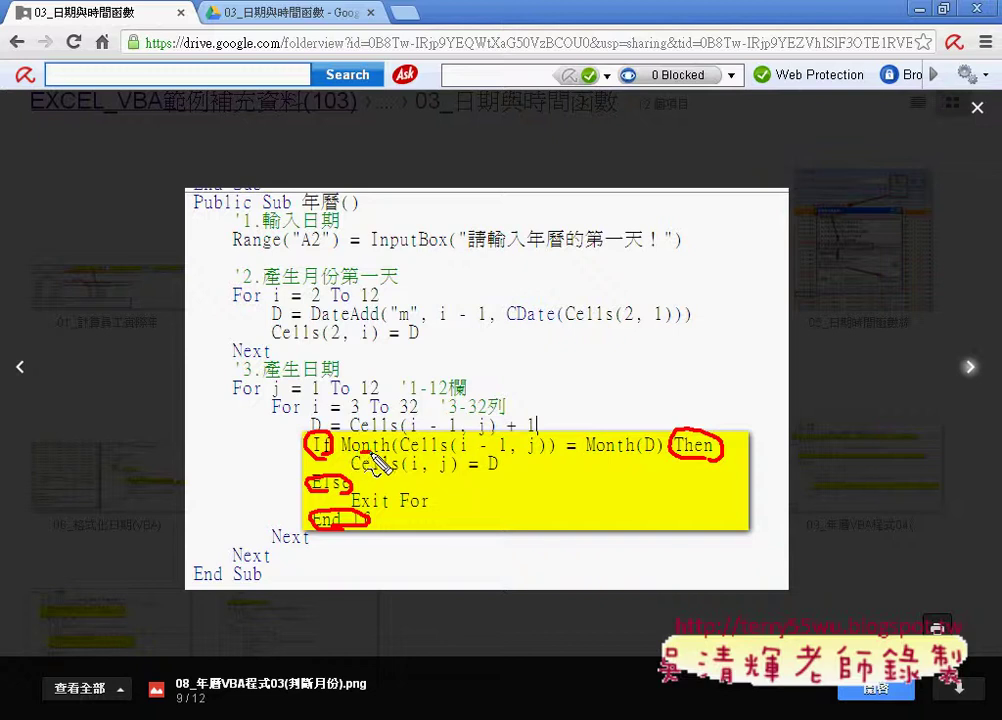
Underline the Month(Cells) versus Month(D) condition and Exit For, then clear marks and minimize Chrome
{"action": "left_click_drag", "start_coordinate": [359, 451], "coordinate": [377, 451]}
{"action": "left_click_drag", "start_coordinate": [407, 452], "coordinate": [462, 452]}
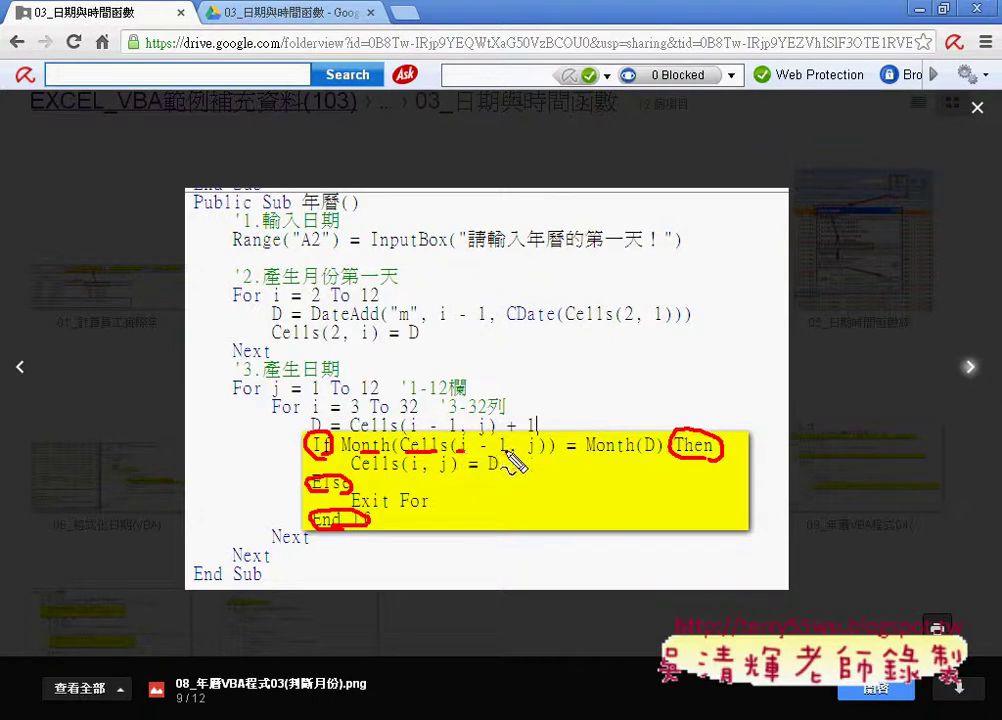
{"action": "left_click_drag", "start_coordinate": [522, 452], "coordinate": [531, 452]}
{"action": "left_click_drag", "start_coordinate": [587, 453], "coordinate": [631, 453]}
{"action": "left_click_drag", "start_coordinate": [644, 453], "coordinate": [655, 453]}
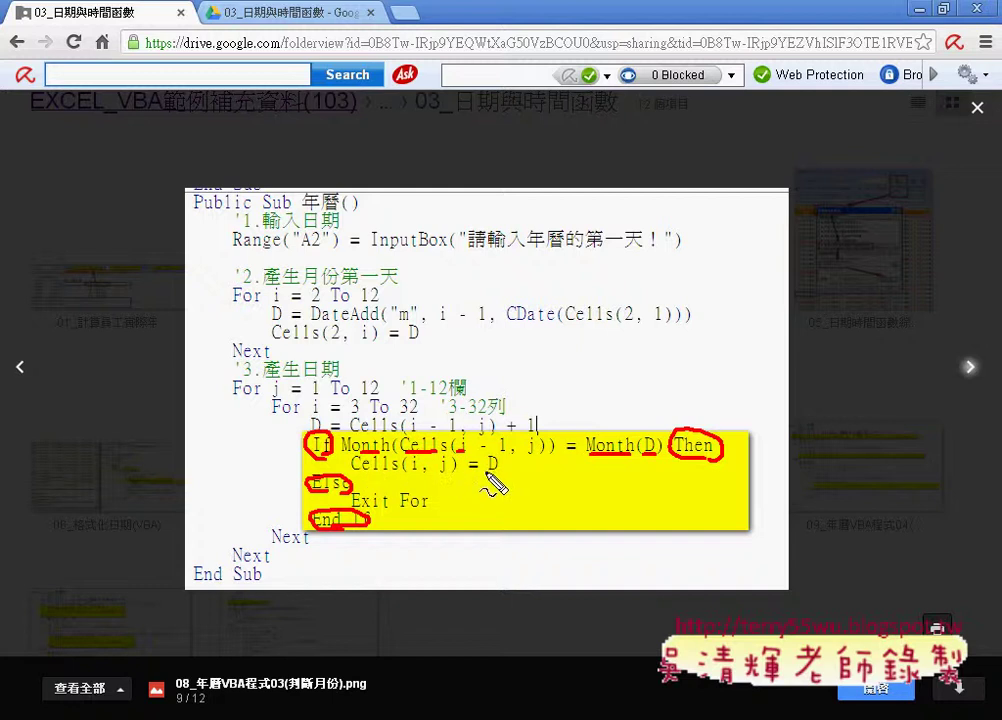
{"action": "left_click_drag", "start_coordinate": [492, 453], "coordinate": [490, 473]}
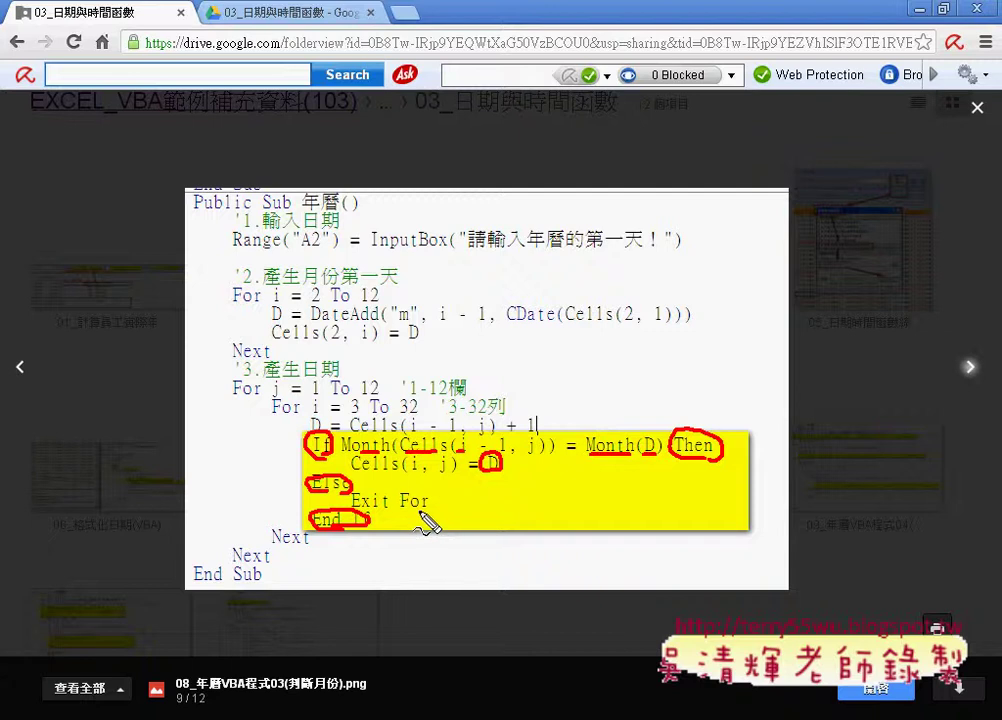
{"action": "left_click_drag", "start_coordinate": [423, 513], "coordinate": [352, 514]}
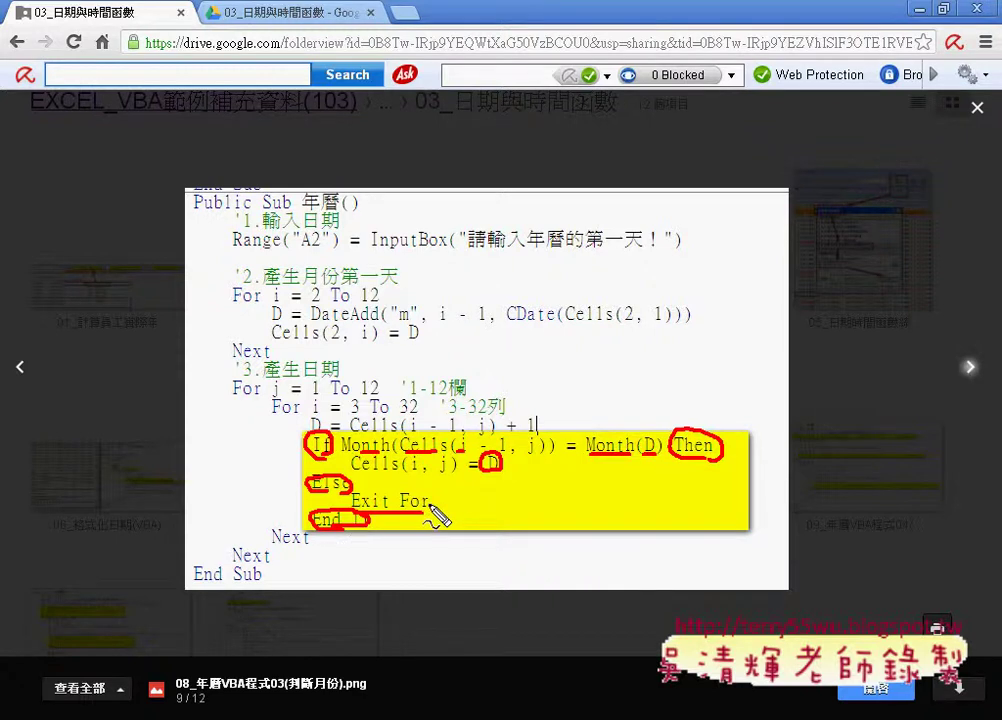
{"action": "key", "text": "Escape"}
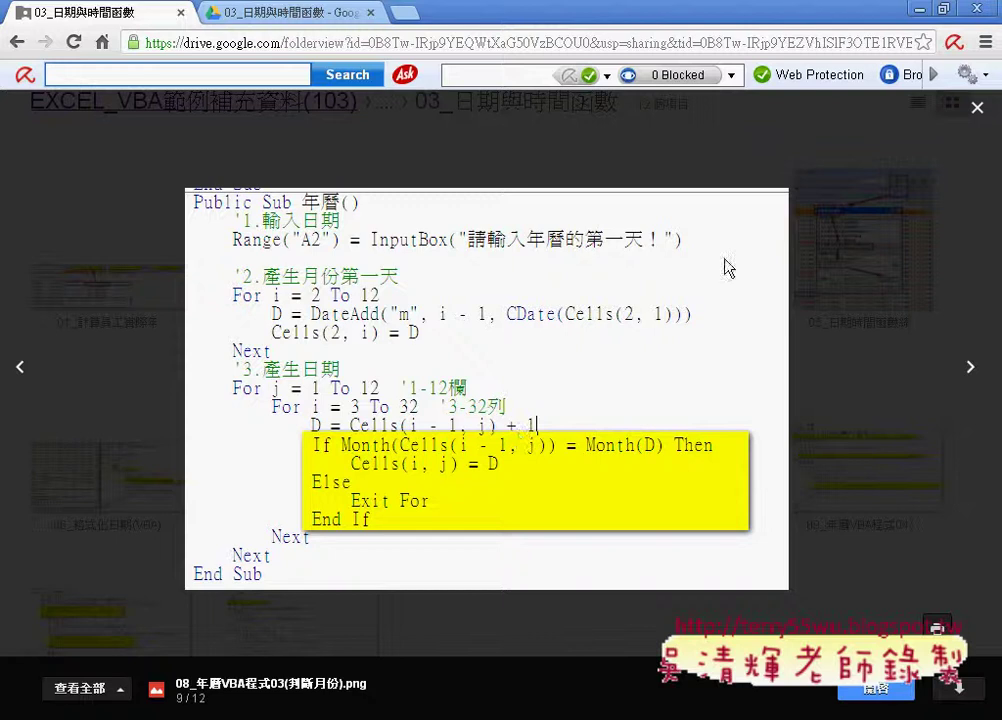
{"action": "left_click", "coordinate": [918, 12]}
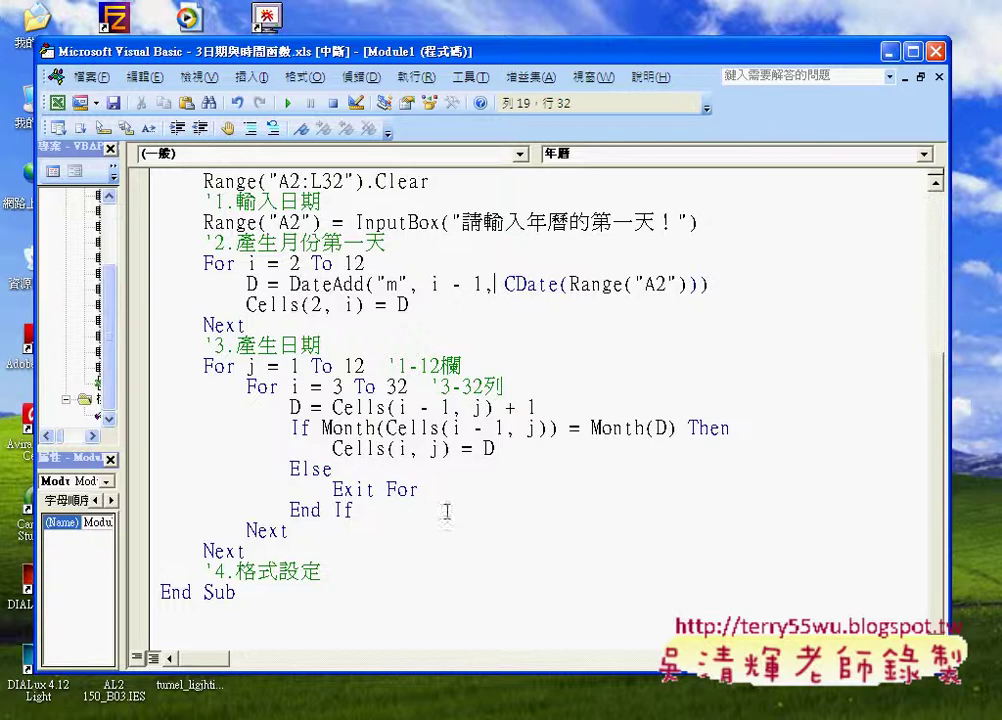